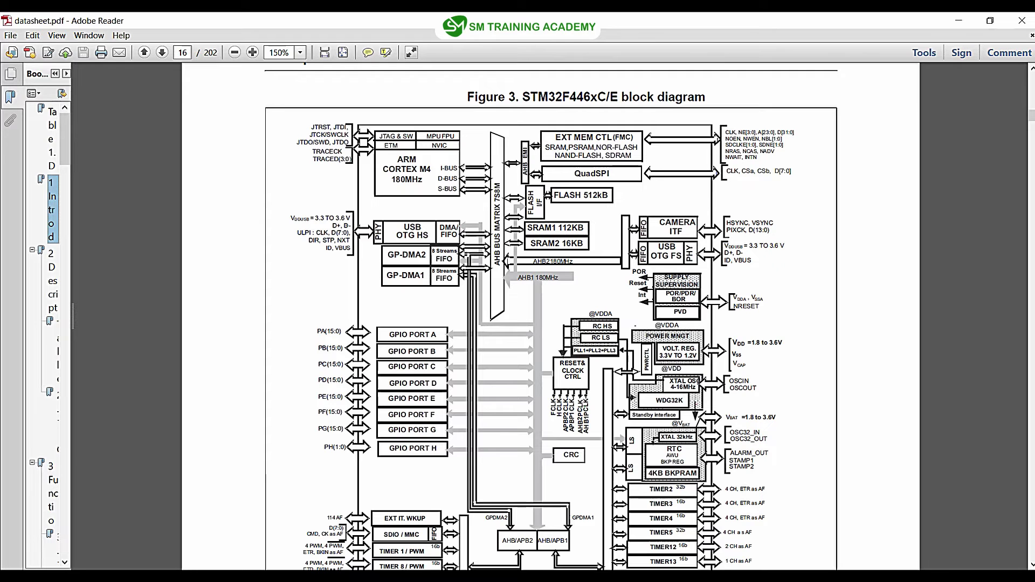
Enlarge the STM32F446xC/E block diagram to 200% and select the S-BUS and AHB BUS MATRIX labels in turn.
{"action": "scroll", "coordinate": [551, 320], "scroll_direction": "up", "scroll_amount": 1}
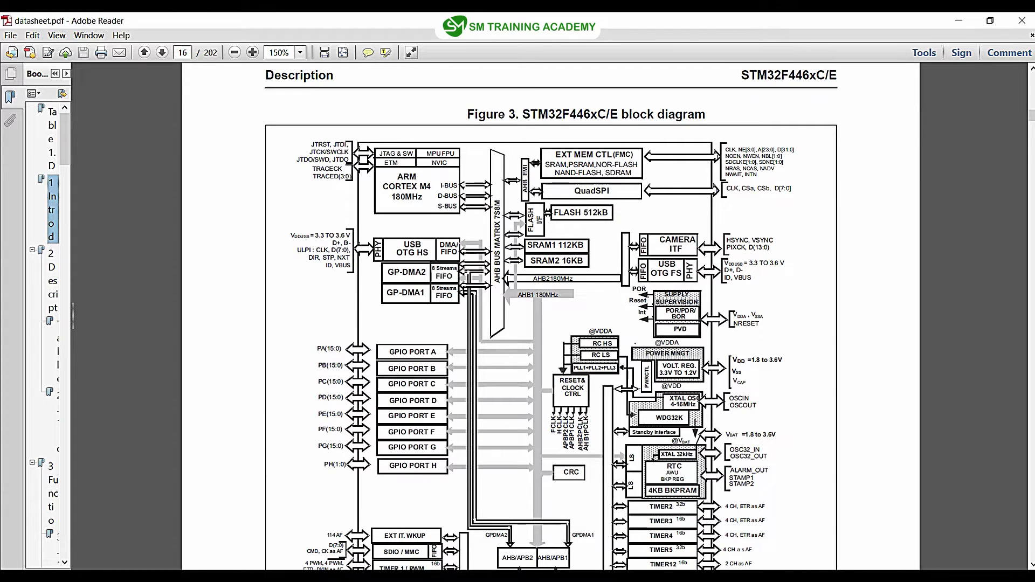
{"action": "left_click", "coordinate": [252, 52]}
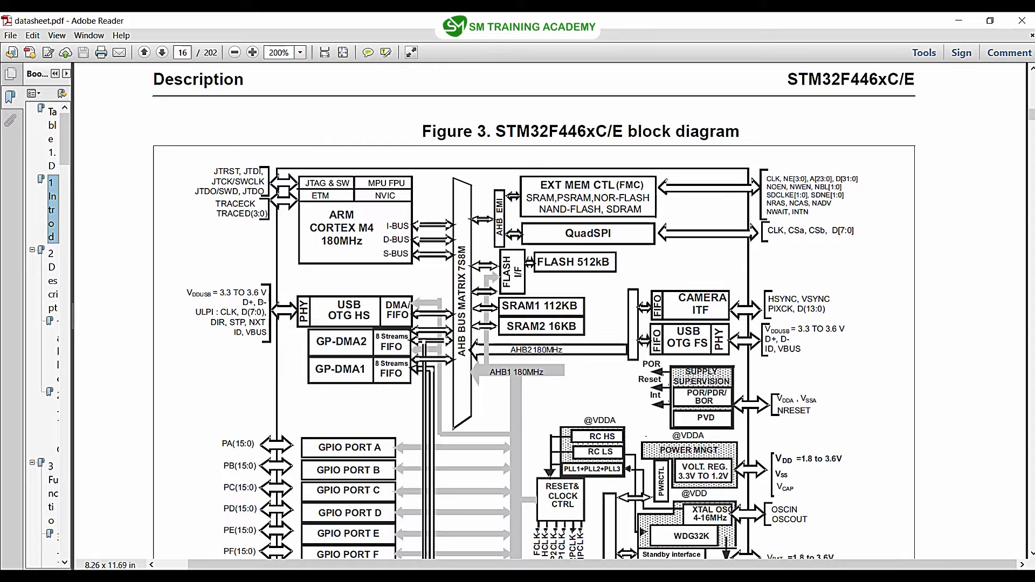
{"action": "left_click_drag", "start_coordinate": [386, 226], "coordinate": [409, 253]}
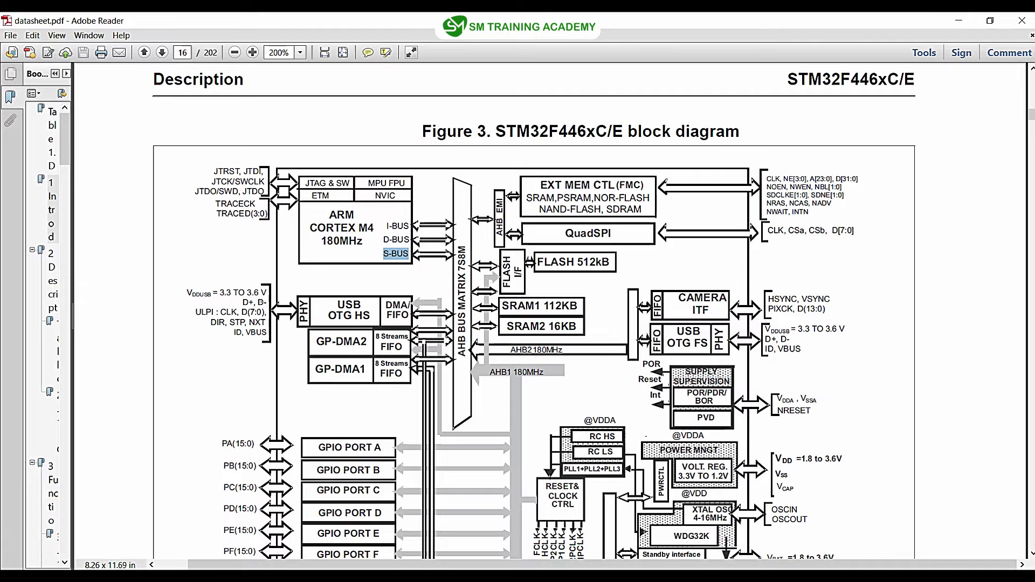
{"action": "left_click_drag", "start_coordinate": [463, 358], "coordinate": [462, 246]}
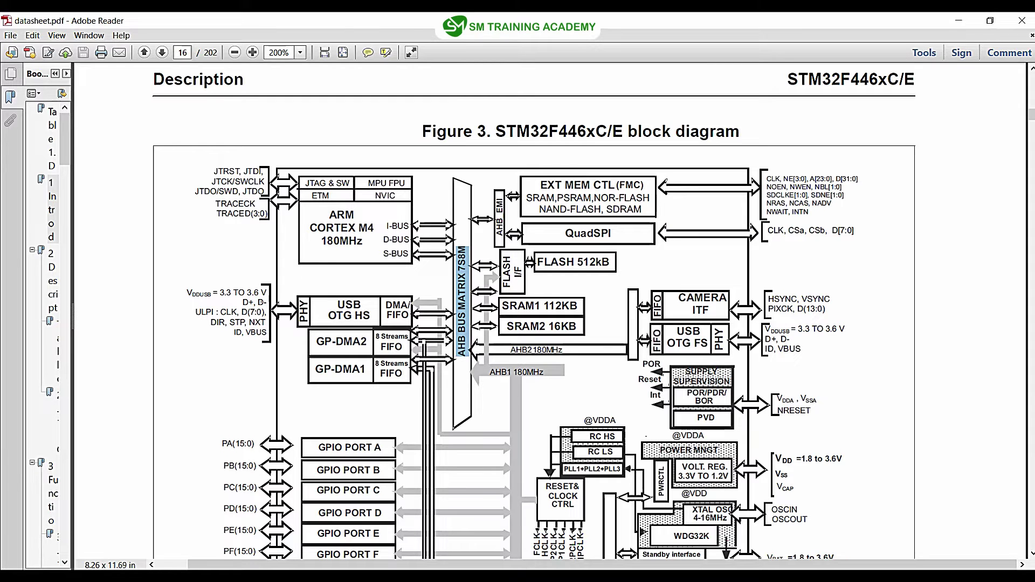
Select the labels of the USB OTG HS, GP-DMA2 and GP-DMA1 blocks connected to the AHB bus matrix.
{"action": "scroll", "coordinate": [534, 310], "scroll_direction": "down", "scroll_amount": 1}
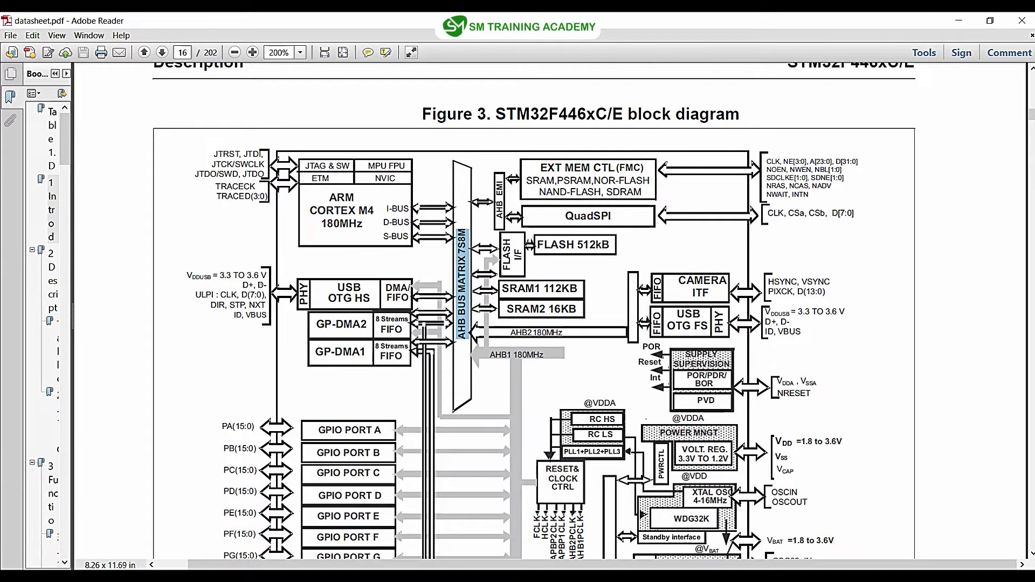
{"action": "scroll", "coordinate": [534, 313], "scroll_direction": "down", "scroll_amount": 2}
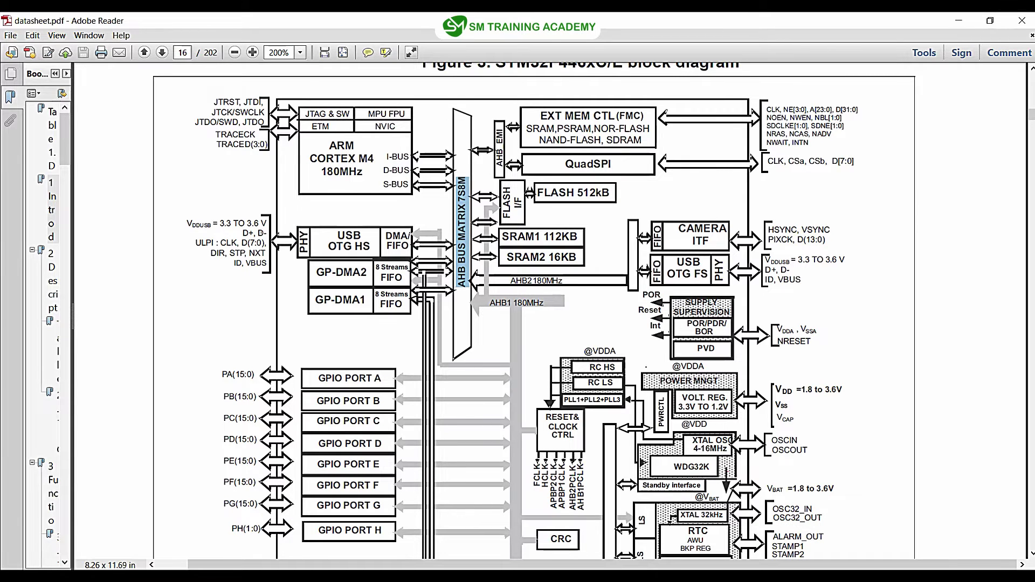
{"action": "left_click_drag", "start_coordinate": [411, 236], "coordinate": [338, 236]}
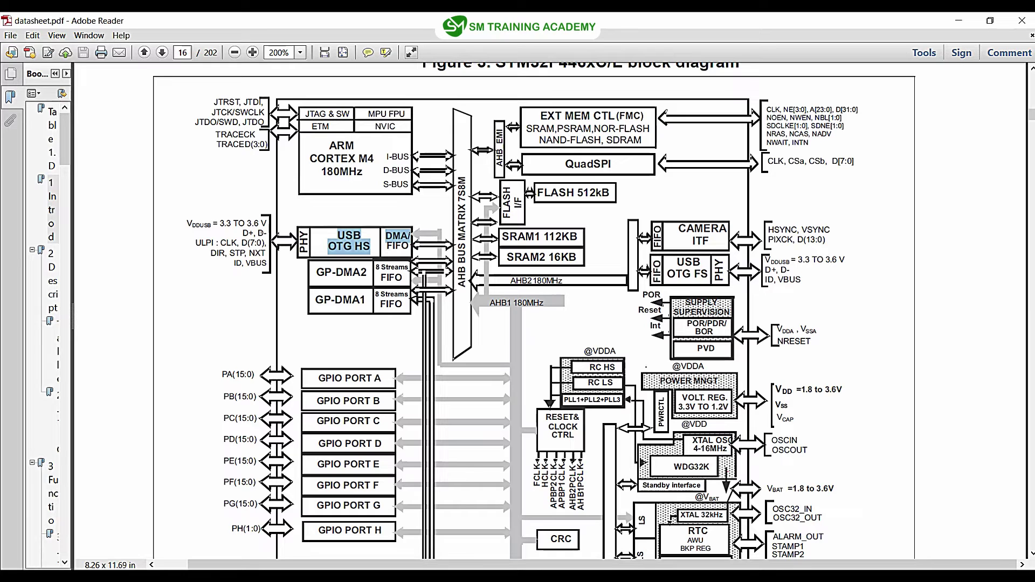
{"action": "left_click_drag", "start_coordinate": [369, 272], "coordinate": [316, 272]}
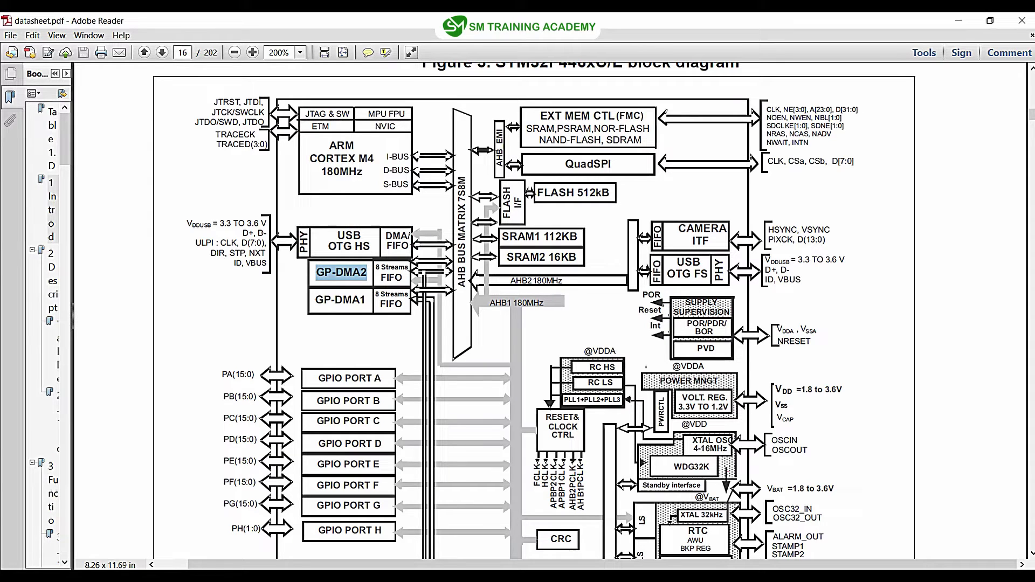
{"action": "left_click_drag", "start_coordinate": [367, 300], "coordinate": [315, 300]}
Select the SRAM1 and SRAM2 labels and the camera interface text beside the AHB2 bus.
{"action": "left_click_drag", "start_coordinate": [579, 237], "coordinate": [501, 237]}
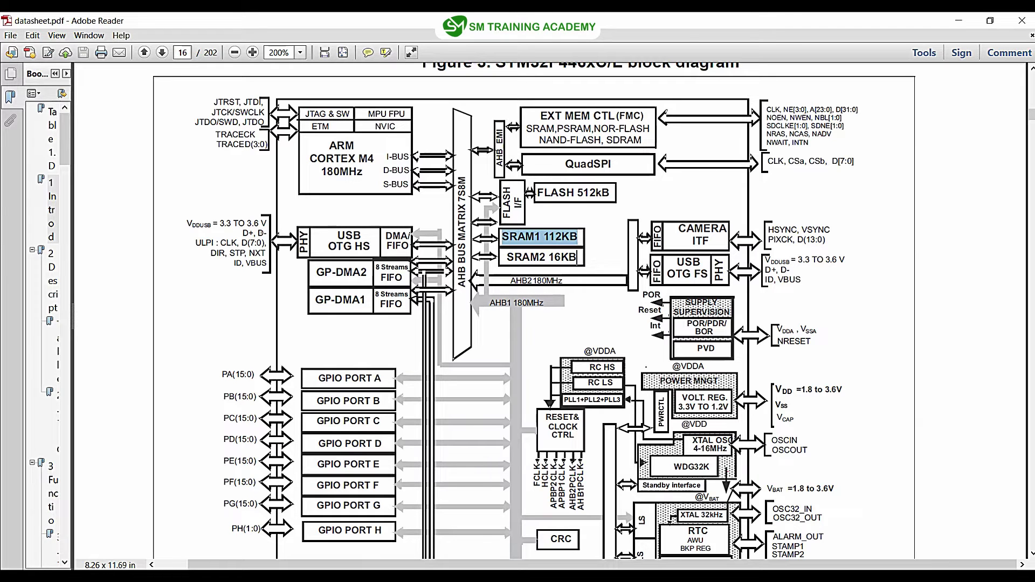
{"action": "left_click_drag", "start_coordinate": [577, 258], "coordinate": [506, 257]}
{"action": "left_click_drag", "start_coordinate": [712, 229], "coordinate": [664, 235]}
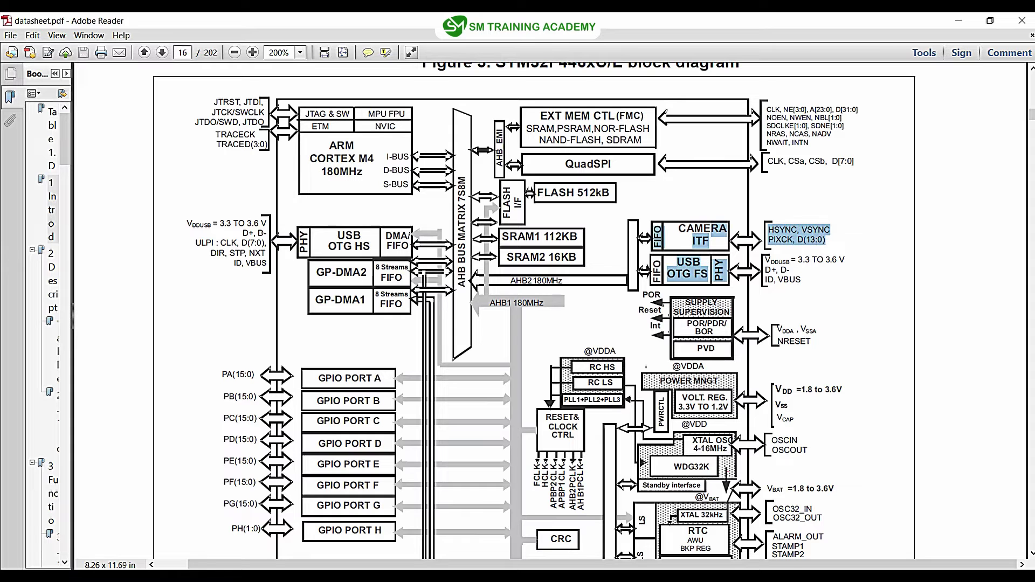
Select the 180MHz speed and the AHB1 name on the AHB1 bus label below the bus matrix.
{"action": "scroll", "coordinate": [534, 310], "scroll_direction": "down", "scroll_amount": 1}
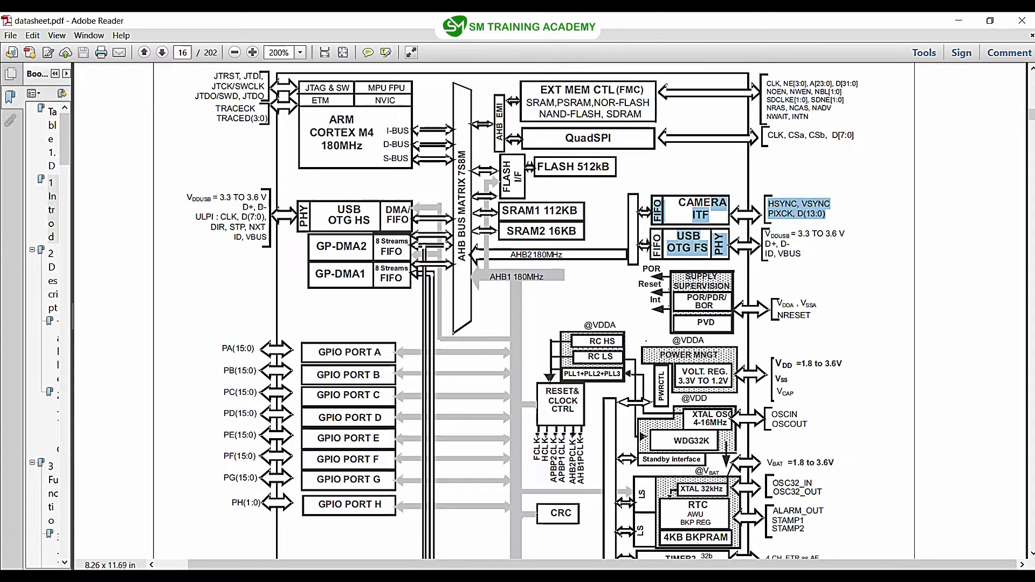
{"action": "scroll", "coordinate": [534, 311], "scroll_direction": "down", "scroll_amount": 1}
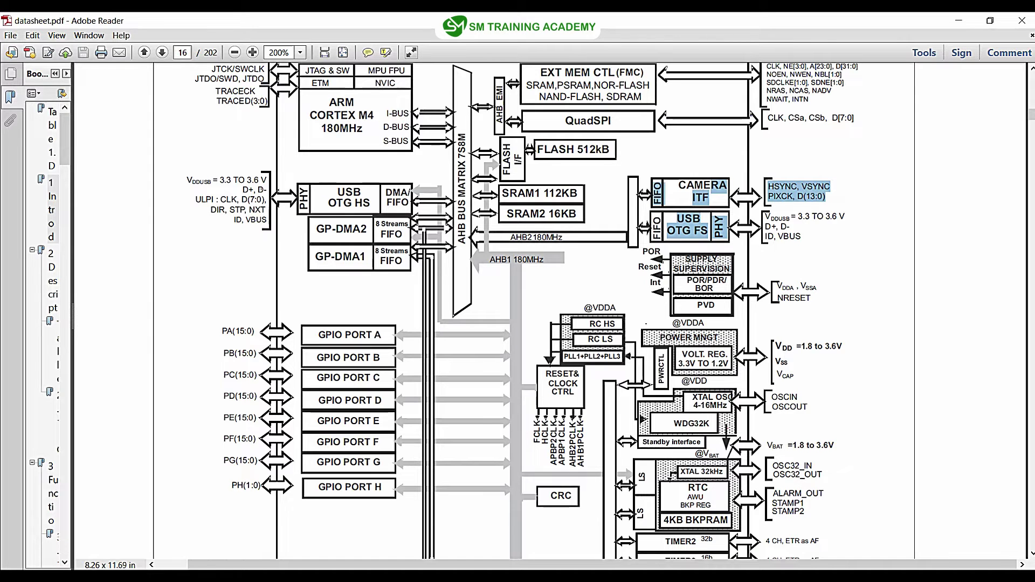
{"action": "left_click_drag", "start_coordinate": [544, 259], "coordinate": [511, 259]}
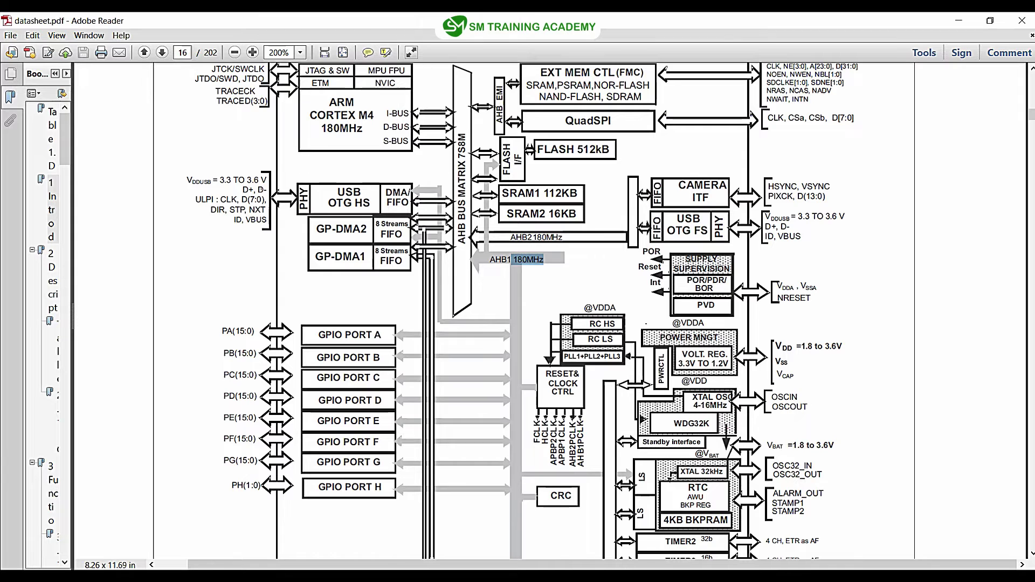
{"action": "scroll", "coordinate": [523, 311], "scroll_direction": "down", "scroll_amount": 2}
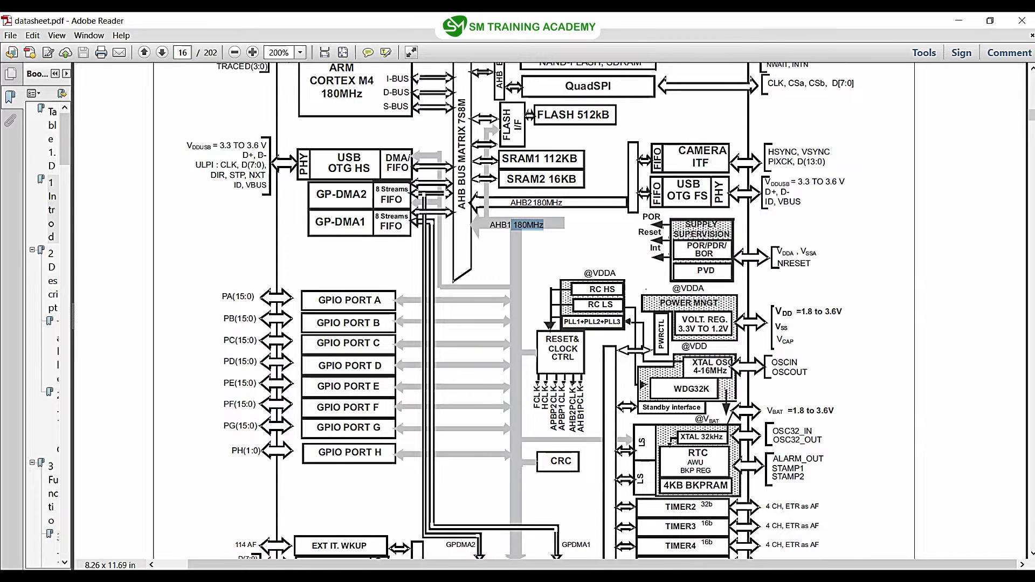
{"action": "left_click_drag", "start_coordinate": [511, 225], "coordinate": [490, 224]}
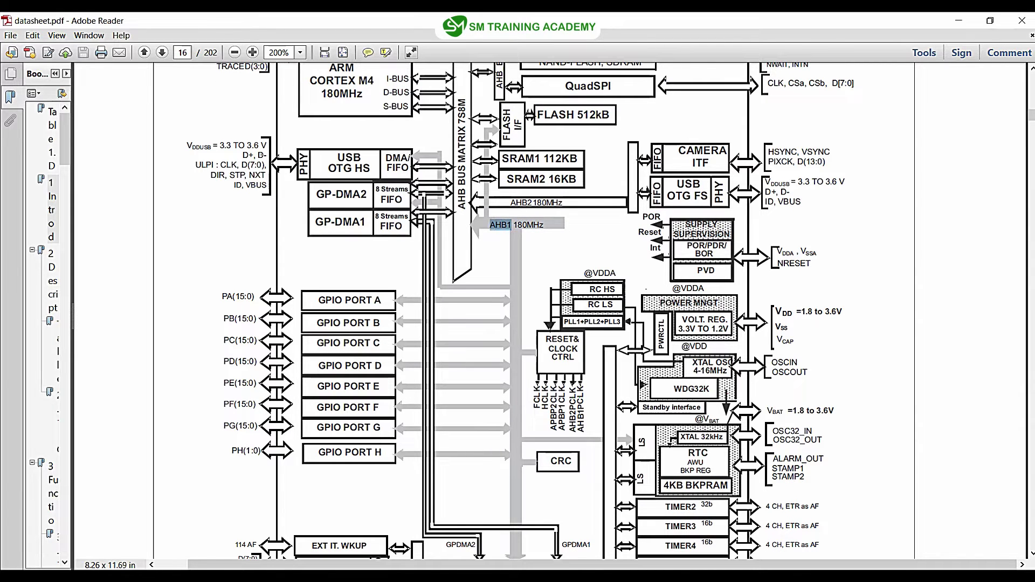
Examine the AHB1 peripherals, selecting the CRC label and the GPIO PORT A to GPIO PORT H labels, and clear the selection.
{"action": "scroll", "coordinate": [573, 285], "scroll_direction": "down", "scroll_amount": 4}
{"action": "left_click", "coordinate": [573, 285]}
{"action": "left_click_drag", "start_coordinate": [573, 284], "coordinate": [720, 351]}
{"action": "left_click", "coordinate": [720, 350]}
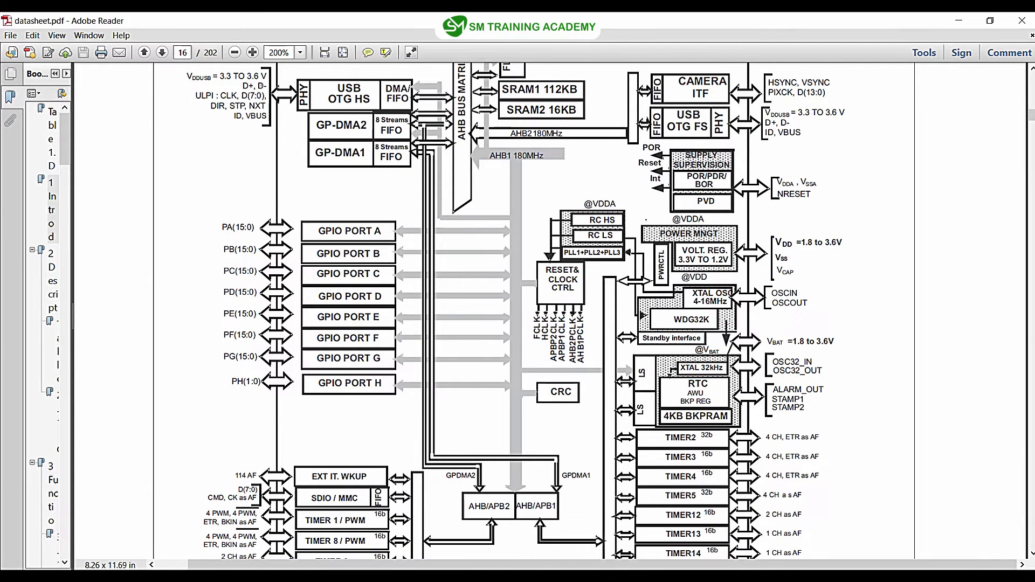
{"action": "scroll", "coordinate": [720, 350], "scroll_direction": "down", "scroll_amount": 3}
{"action": "double_click", "coordinate": [560, 339]}
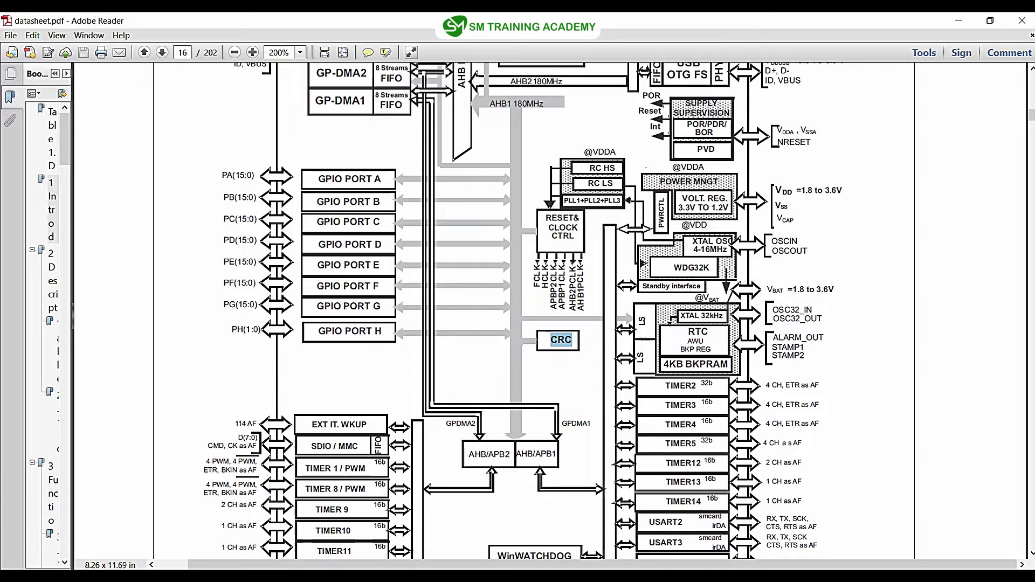
{"action": "left_click_drag", "start_coordinate": [317, 179], "coordinate": [374, 331]}
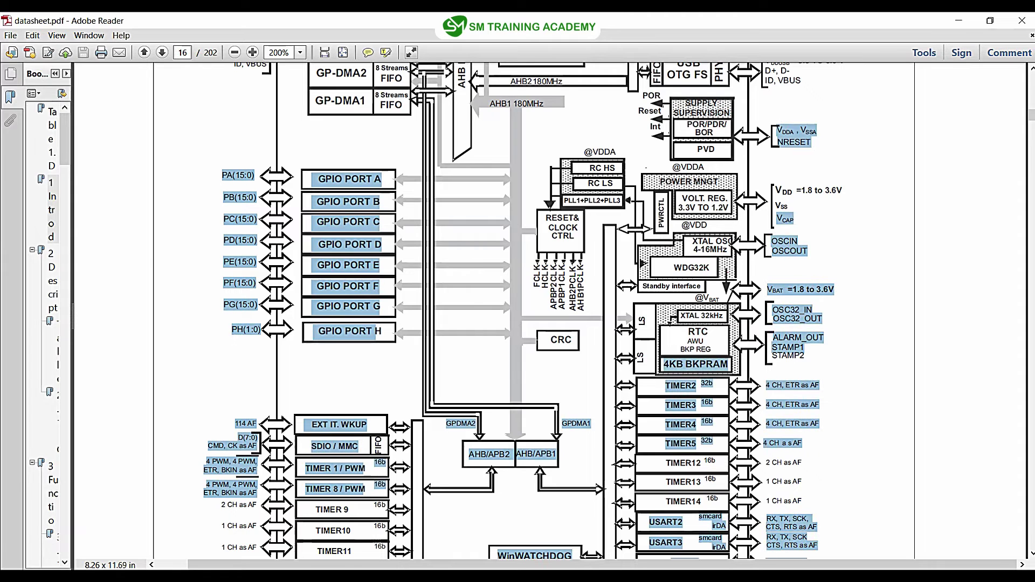
{"action": "left_click", "coordinate": [375, 179]}
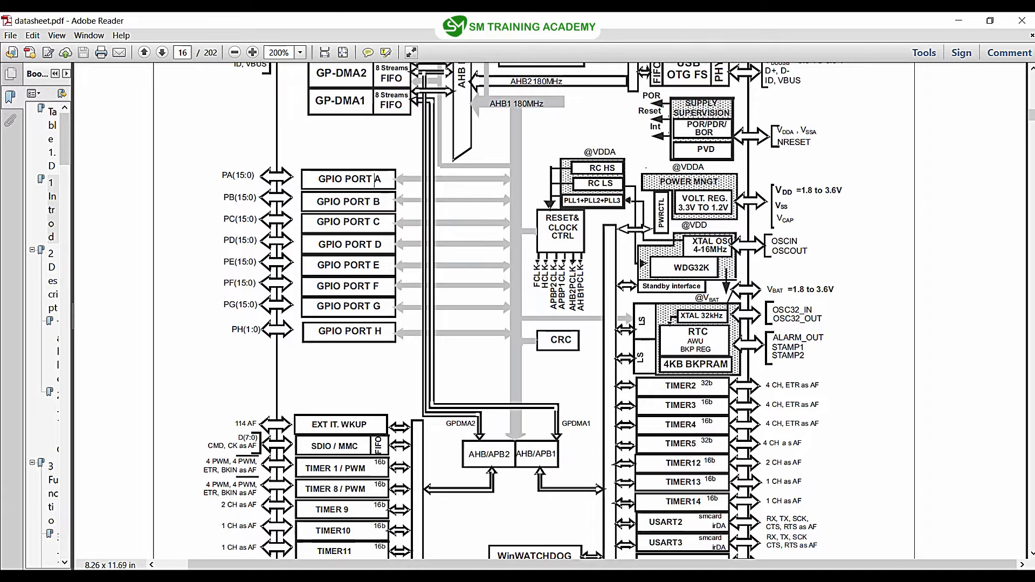
Select the AHB/APB2 bridge label and inspect the peripheral blocks connected beneath both bridges.
{"action": "scroll", "coordinate": [523, 313], "scroll_direction": "down", "scroll_amount": 4}
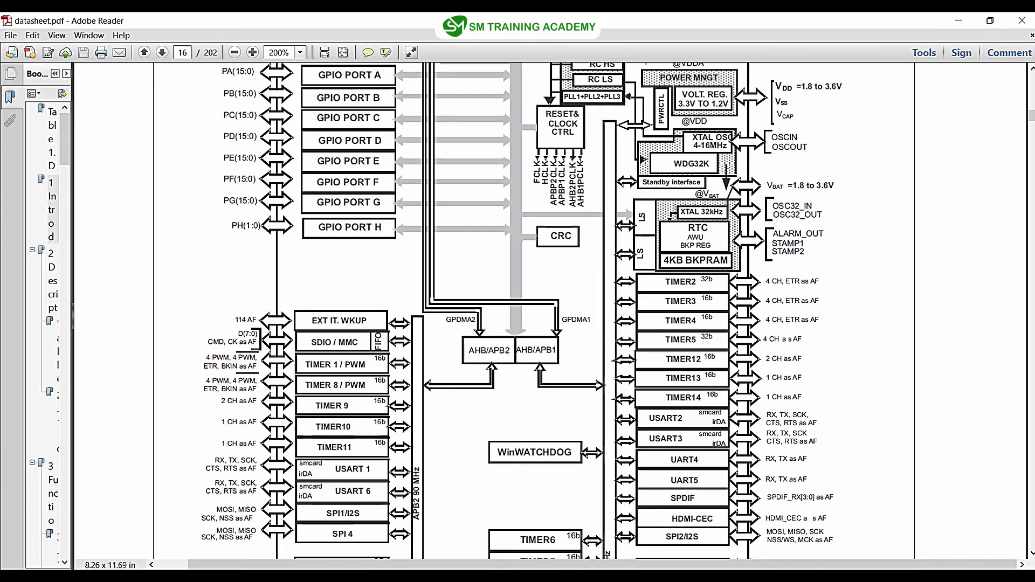
{"action": "left_click_drag", "start_coordinate": [556, 350], "coordinate": [474, 350]}
{"action": "scroll", "coordinate": [521, 310], "scroll_direction": "down", "scroll_amount": 2}
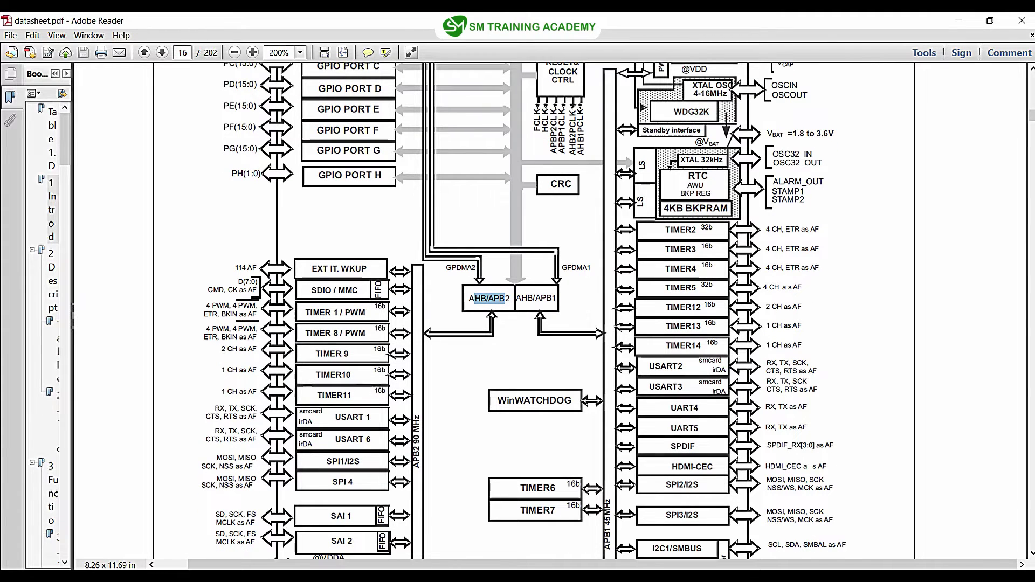
{"action": "scroll", "coordinate": [521, 311], "scroll_direction": "down", "scroll_amount": 1}
{"action": "scroll", "coordinate": [521, 311], "scroll_direction": "down", "scroll_amount": 1}
{"action": "scroll", "coordinate": [521, 310], "scroll_direction": "down", "scroll_amount": 1}
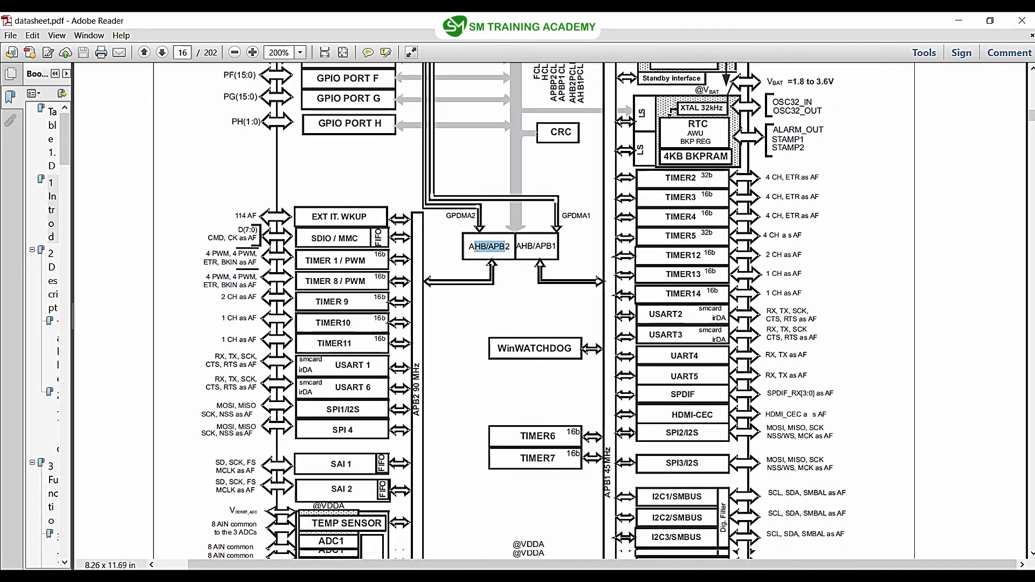
{"action": "scroll", "coordinate": [521, 311], "scroll_direction": "down", "scroll_amount": 1}
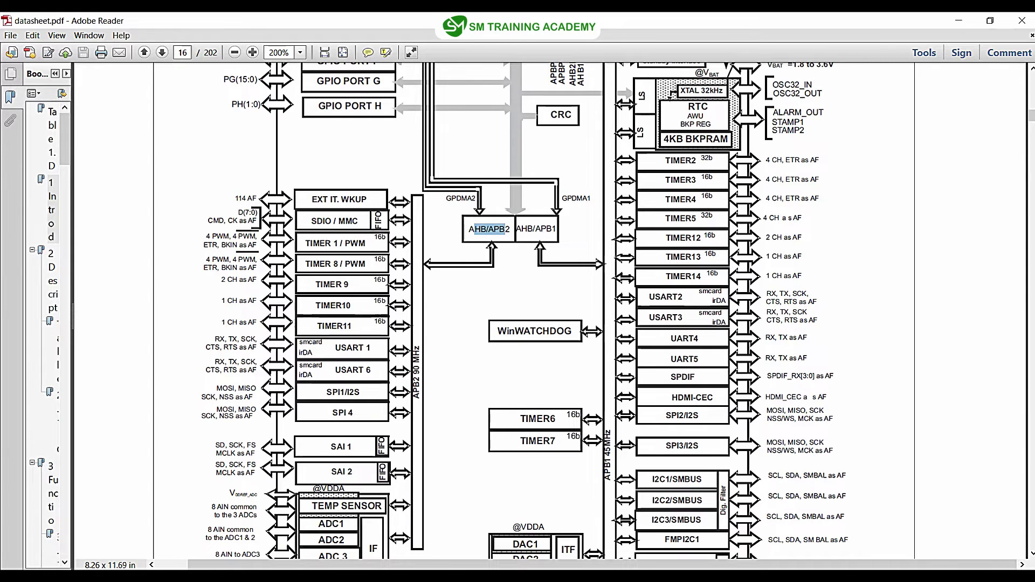
{"action": "scroll", "coordinate": [521, 311], "scroll_direction": "down", "scroll_amount": 1}
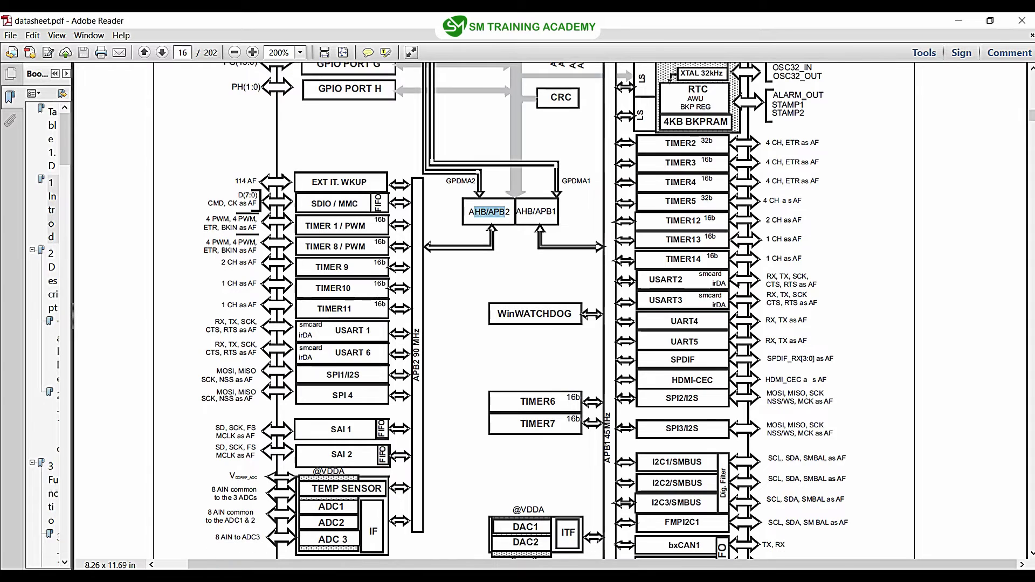
Point out the APB2 peripherals by selecting their labels from EXT IT. WKUP through timers, USARTs, SPI and SAI to the ADCs.
{"action": "left_click_drag", "start_coordinate": [312, 182], "coordinate": [363, 182]}
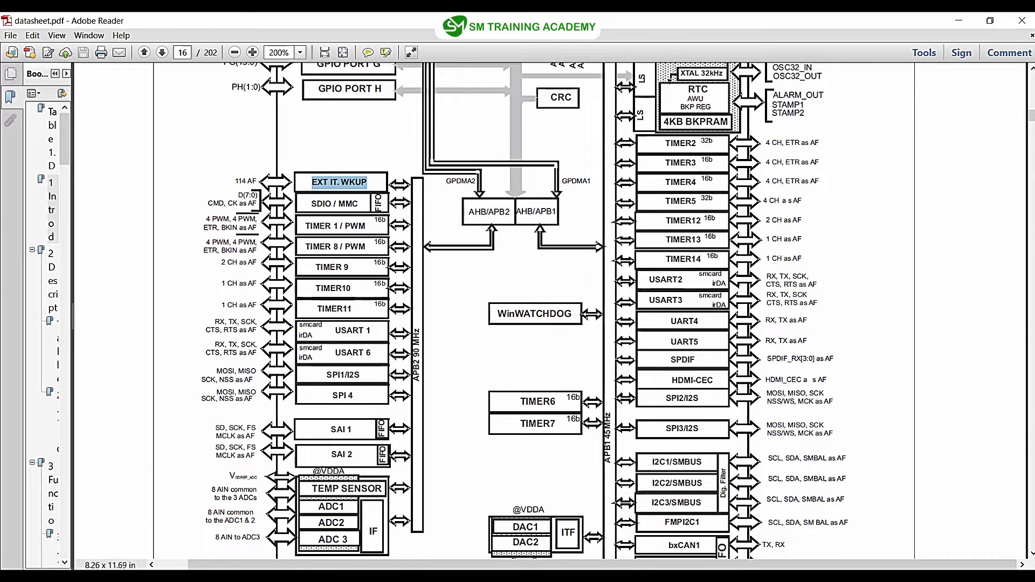
{"action": "left_click_drag", "start_coordinate": [311, 204], "coordinate": [330, 331]}
{"action": "left_click", "coordinate": [341, 354]}
{"action": "left_click_drag", "start_coordinate": [334, 375], "coordinate": [358, 396]}
{"action": "left_click_drag", "start_coordinate": [316, 429], "coordinate": [319, 488]}
{"action": "scroll", "coordinate": [352, 455], "scroll_direction": "down", "scroll_amount": 1}
{"action": "left_click", "coordinate": [330, 505]}
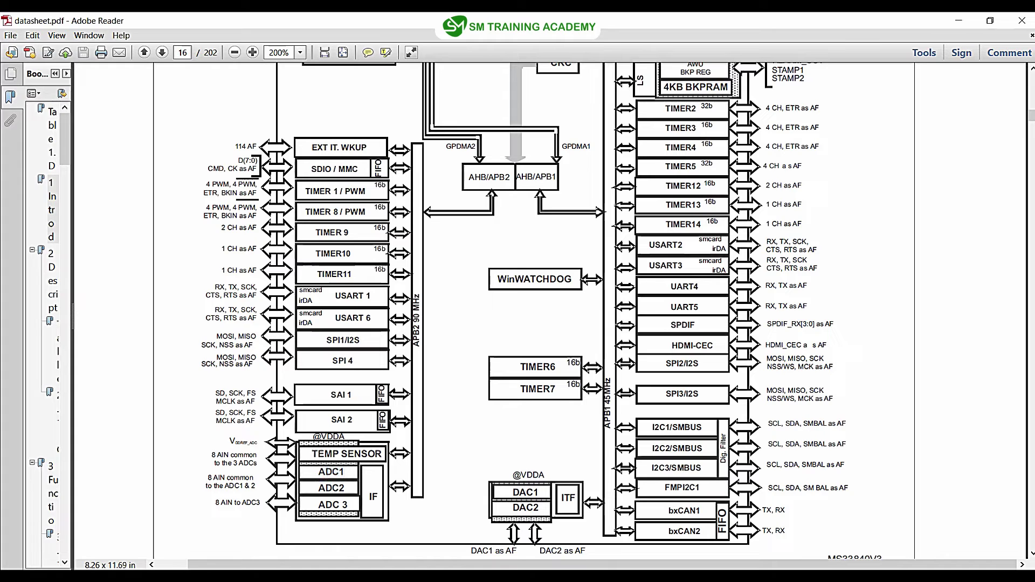
Select the bus speed labels APB2 90 MHz and APB1 45MHz in turn.
{"action": "left_click_drag", "start_coordinate": [418, 348], "coordinate": [418, 294]}
{"action": "left_click_drag", "start_coordinate": [608, 431], "coordinate": [608, 376]}
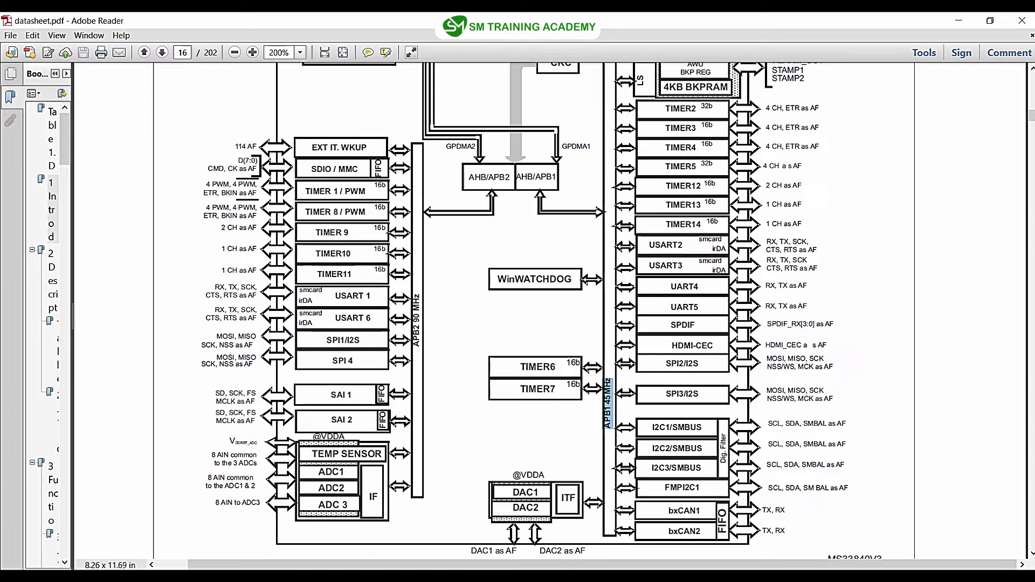
Select the RTC, 4KB BKPRAM and TIMER2 labels among the upper blocks on the APB1 bus.
{"action": "scroll", "coordinate": [539, 313], "scroll_direction": "up", "scroll_amount": 3}
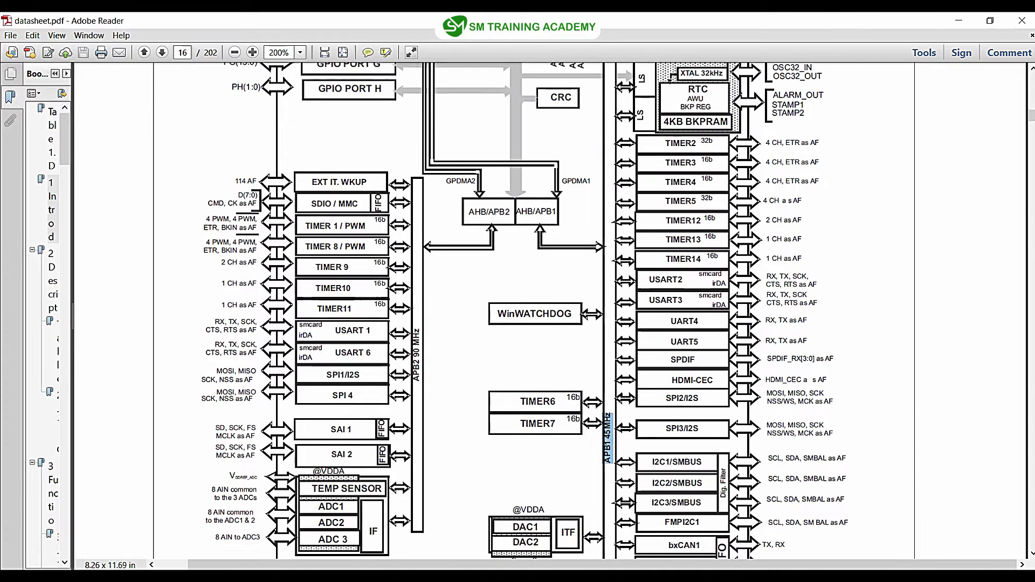
{"action": "scroll", "coordinate": [539, 313], "scroll_direction": "up", "scroll_amount": 2}
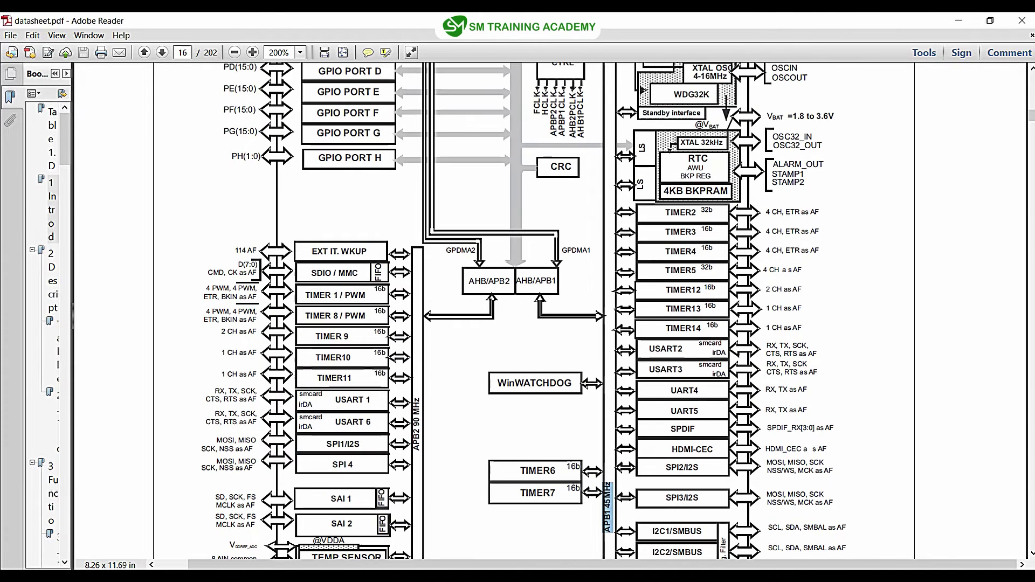
{"action": "scroll", "coordinate": [539, 313], "scroll_direction": "up", "scroll_amount": 2}
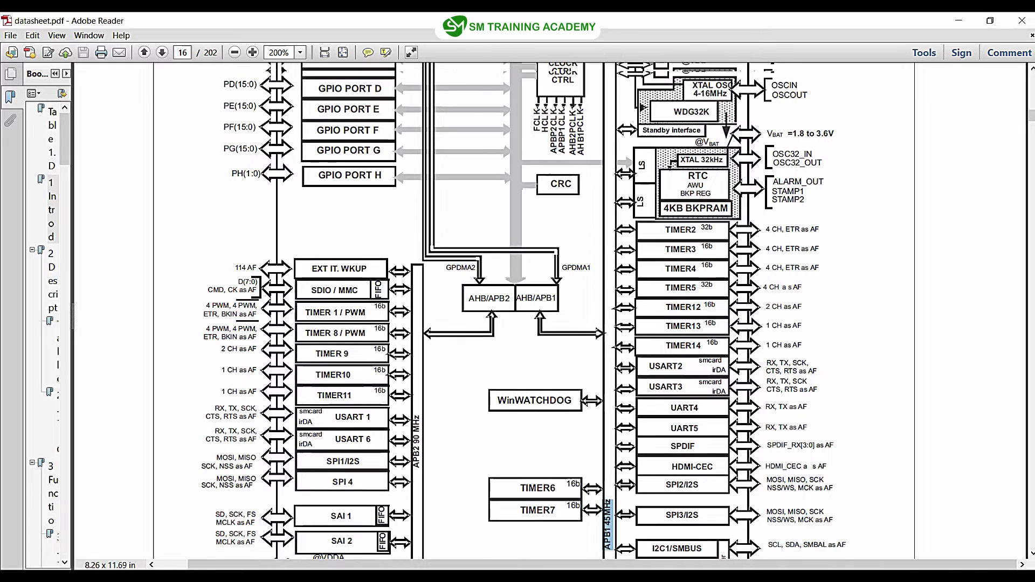
{"action": "left_click_drag", "start_coordinate": [710, 138], "coordinate": [701, 203]}
{"action": "left_click", "coordinate": [713, 234]}
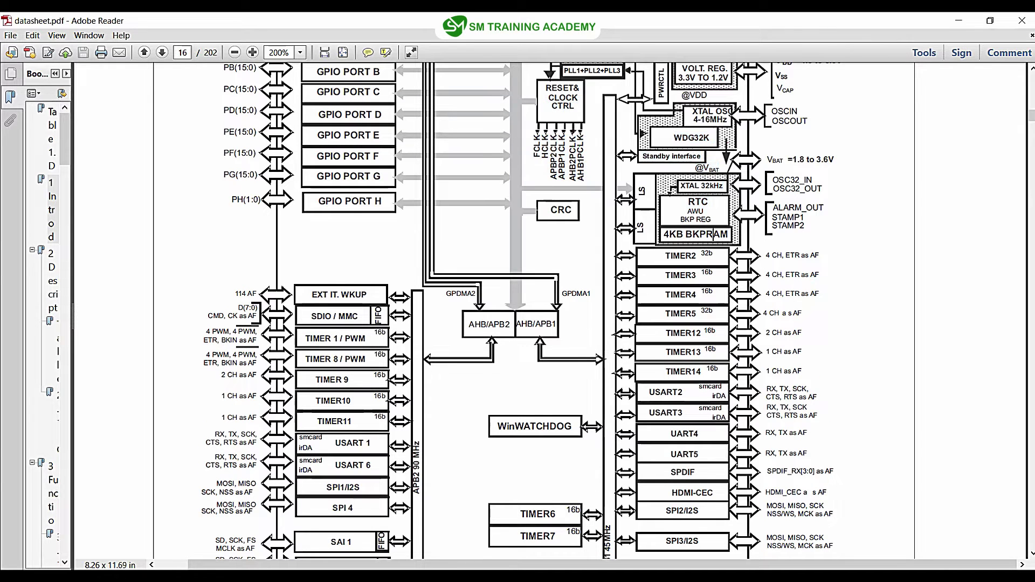
{"action": "left_click_drag", "start_coordinate": [670, 235], "coordinate": [728, 235]}
{"action": "left_click_drag", "start_coordinate": [670, 256], "coordinate": [696, 255]}
Point out the communication peripherals along the APB1 bus, selecting labels down through I2C1/SMBUS to bxCAN2.
{"action": "scroll", "coordinate": [518, 307], "scroll_direction": "down", "scroll_amount": 2}
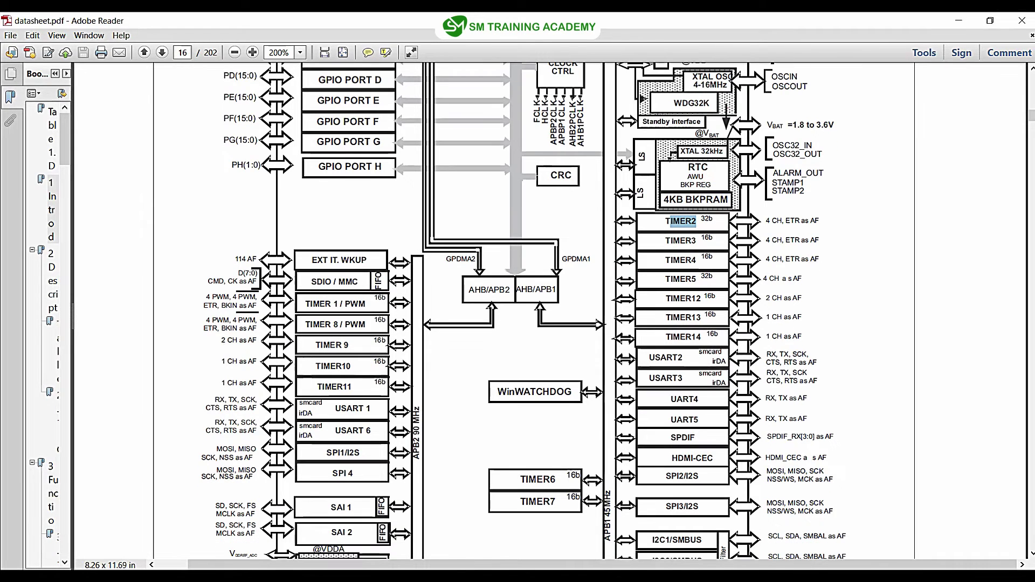
{"action": "scroll", "coordinate": [518, 308], "scroll_direction": "down", "scroll_amount": 1}
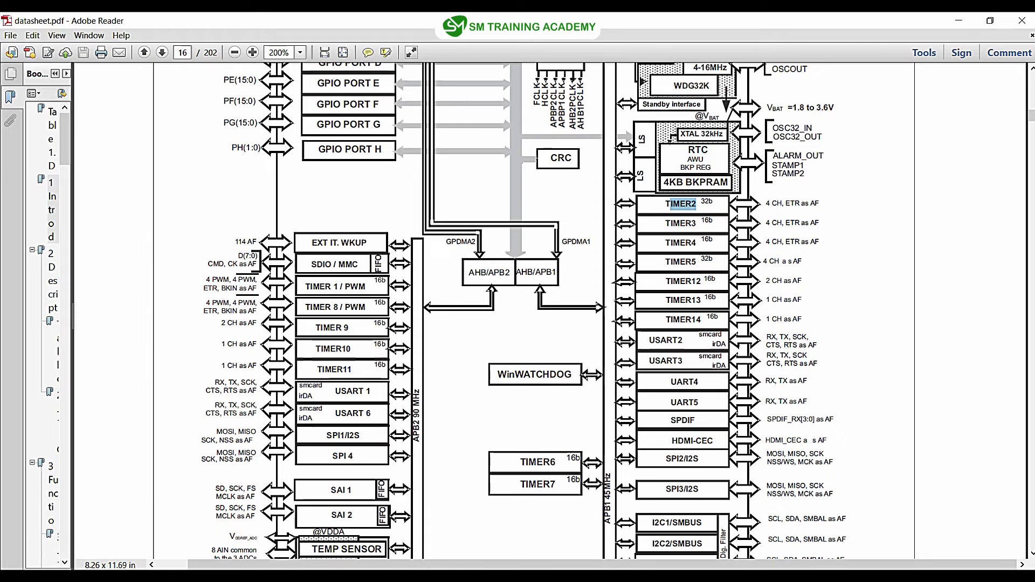
{"action": "scroll", "coordinate": [517, 308], "scroll_direction": "down", "scroll_amount": 1}
{"action": "scroll", "coordinate": [518, 308], "scroll_direction": "down", "scroll_amount": 1}
{"action": "left_click_drag", "start_coordinate": [678, 407], "coordinate": [695, 402]}
{"action": "double_click", "coordinate": [682, 425]}
{"action": "scroll", "coordinate": [682, 424], "scroll_direction": "down", "scroll_amount": 1}
{"action": "scroll", "coordinate": [518, 307], "scroll_direction": "down", "scroll_amount": 1}
{"action": "left_click_drag", "start_coordinate": [653, 436], "coordinate": [685, 435]}
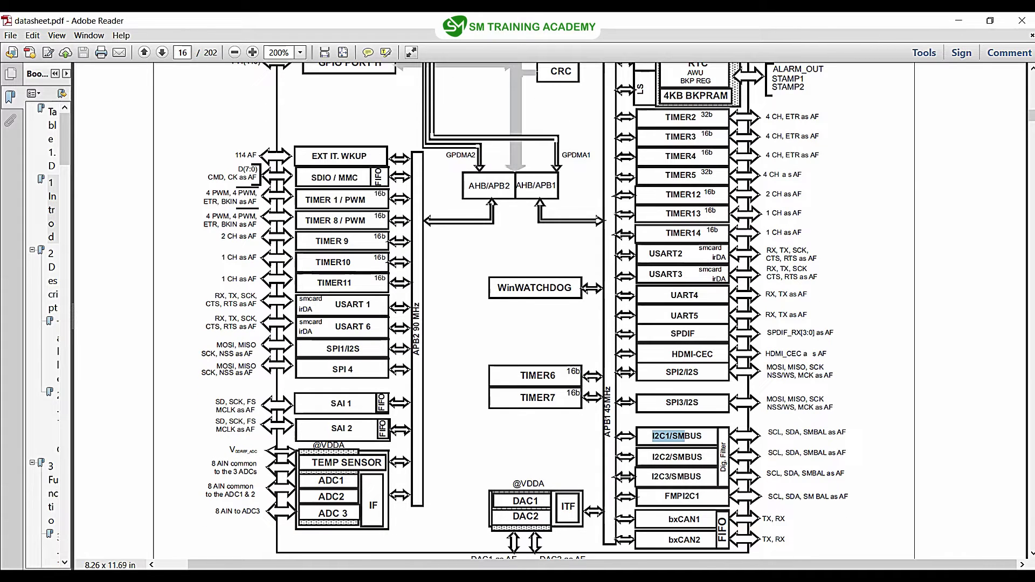
{"action": "scroll", "coordinate": [517, 308], "scroll_direction": "down", "scroll_amount": 1}
{"action": "left_click_drag", "start_coordinate": [665, 470], "coordinate": [673, 514]}
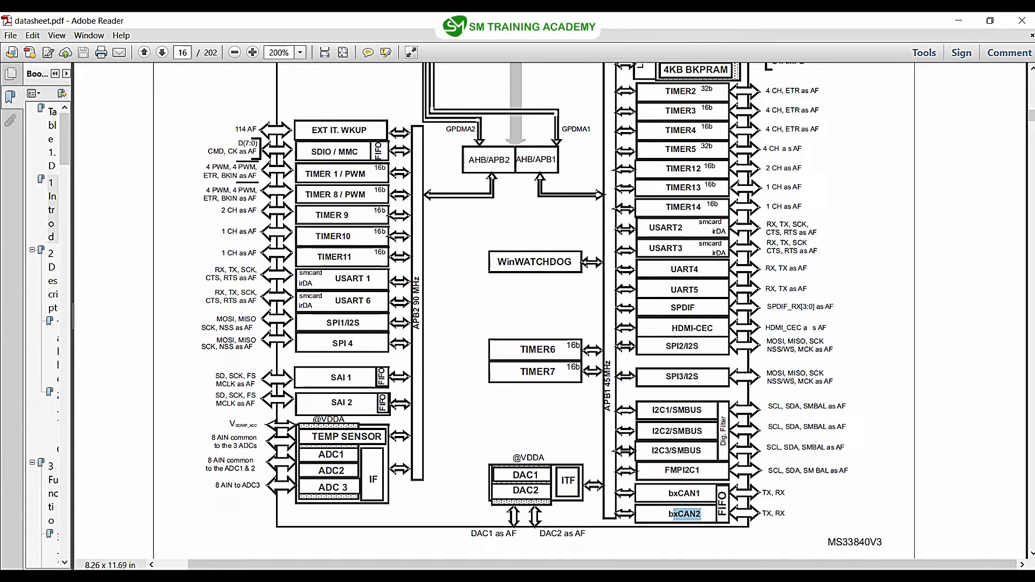
Point out the remaining APB peripherals by selecting the DAC labels, the APB1 labels from bxCAN2 up to TIMER5, and the APB2 PWM timers.
{"action": "left_click_drag", "start_coordinate": [518, 476], "coordinate": [551, 477]}
{"action": "left_click_drag", "start_coordinate": [700, 514], "coordinate": [666, 149]}
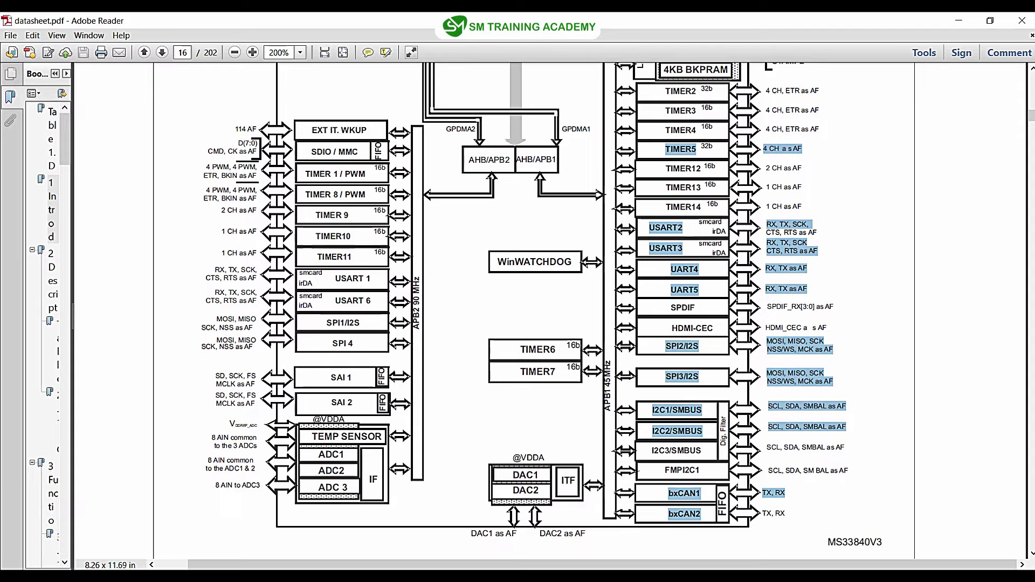
{"action": "left_click", "coordinate": [539, 307]}
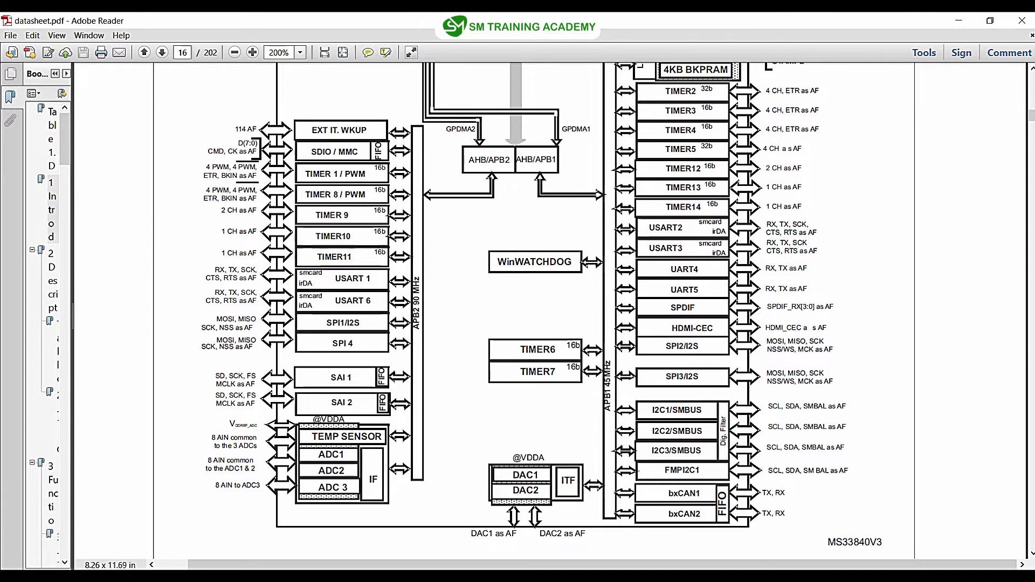
{"action": "left_click_drag", "start_coordinate": [335, 195], "coordinate": [322, 174]}
{"action": "left_click", "coordinate": [334, 215]}
Select the AHB2 180MHz bus label, followed by the CAMERA ITF and USB OTG FS blocks connected to that bus.
{"action": "scroll", "coordinate": [517, 311], "scroll_direction": "up", "scroll_amount": 3}
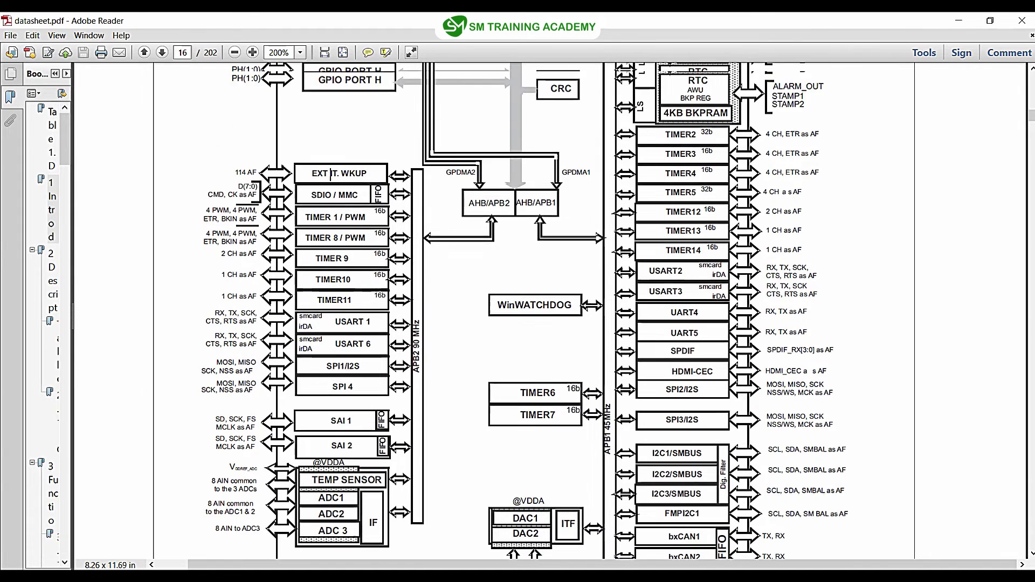
{"action": "scroll", "coordinate": [518, 311], "scroll_direction": "up", "scroll_amount": 3}
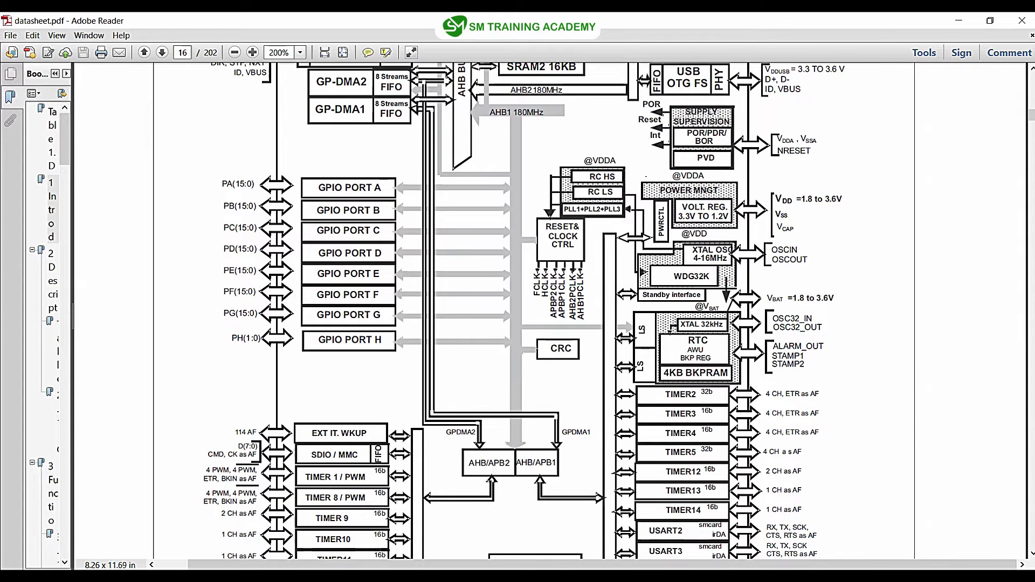
{"action": "scroll", "coordinate": [517, 315], "scroll_direction": "up", "scroll_amount": 2}
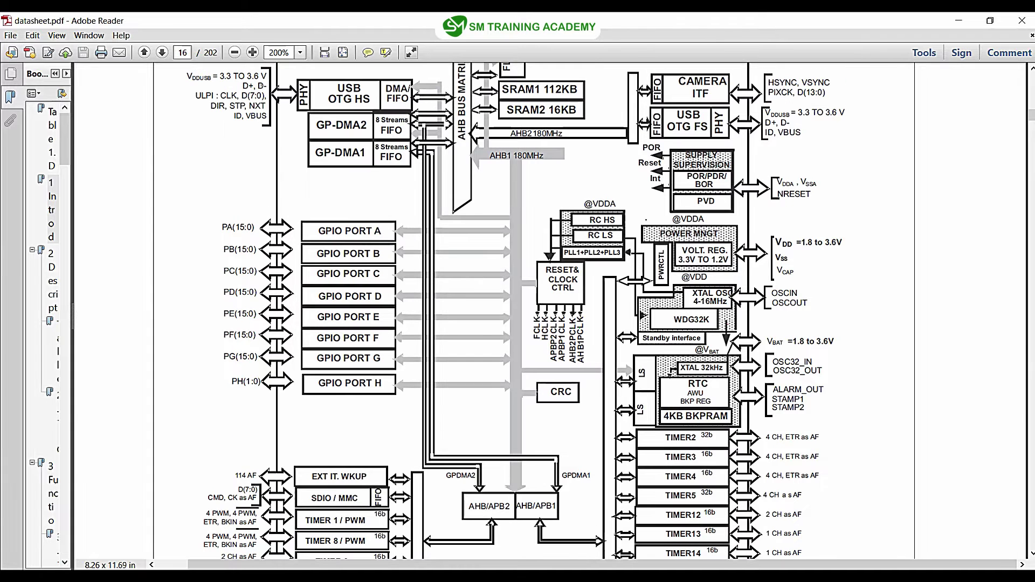
{"action": "scroll", "coordinate": [331, 476], "scroll_direction": "up", "scroll_amount": 4}
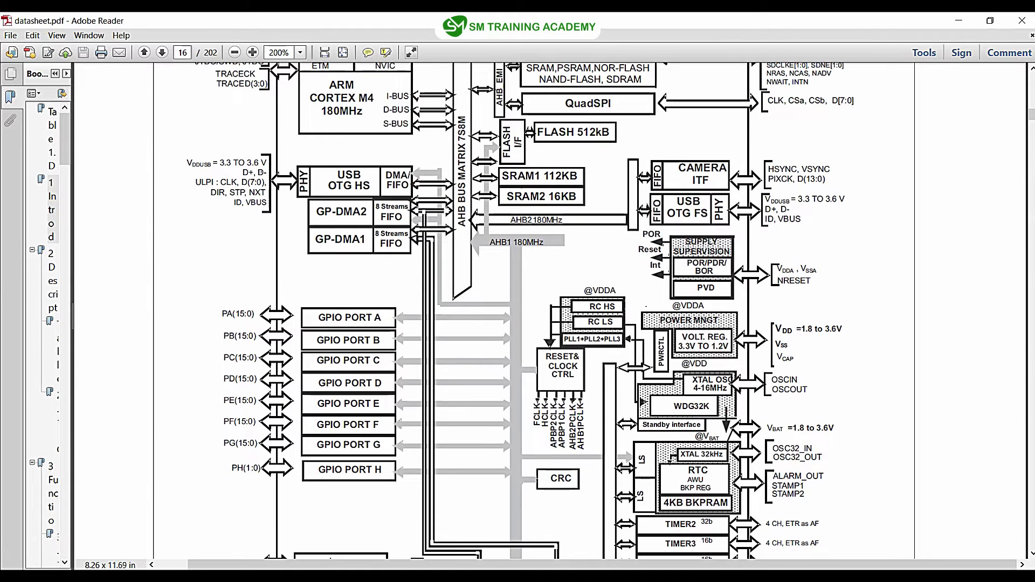
{"action": "left_click_drag", "start_coordinate": [562, 220], "coordinate": [511, 220]}
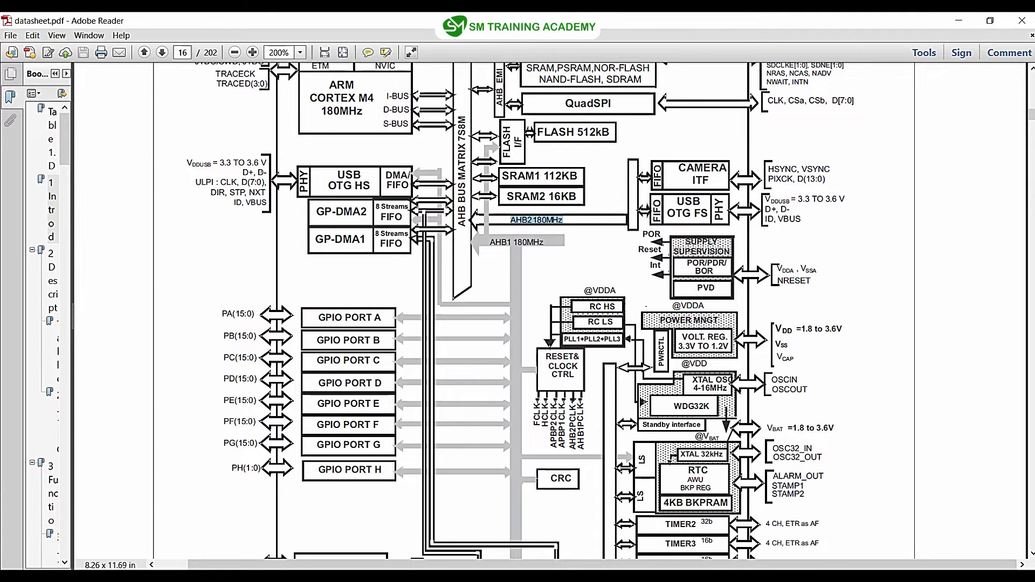
{"action": "left_click_drag", "start_coordinate": [719, 169], "coordinate": [828, 181]}
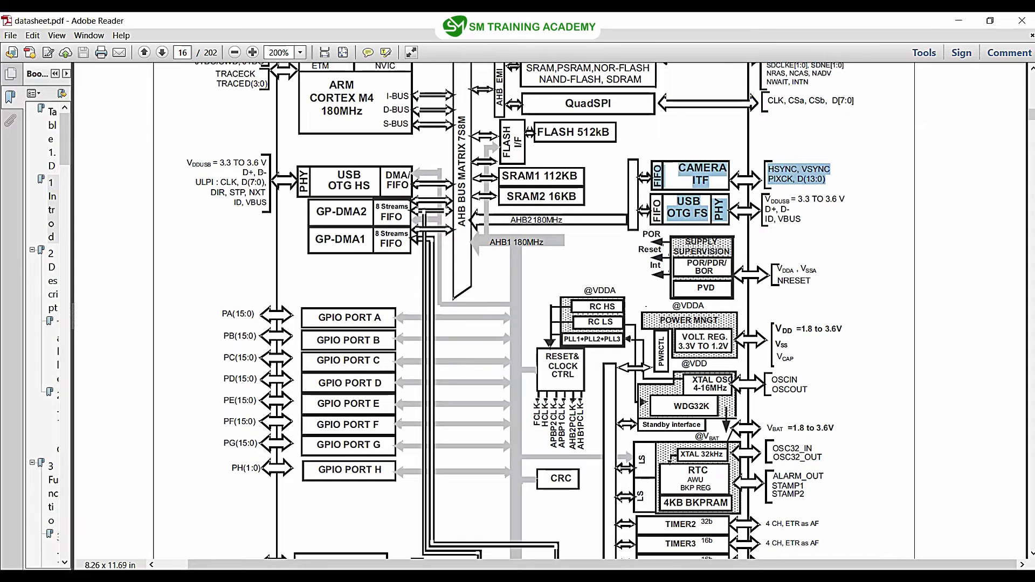